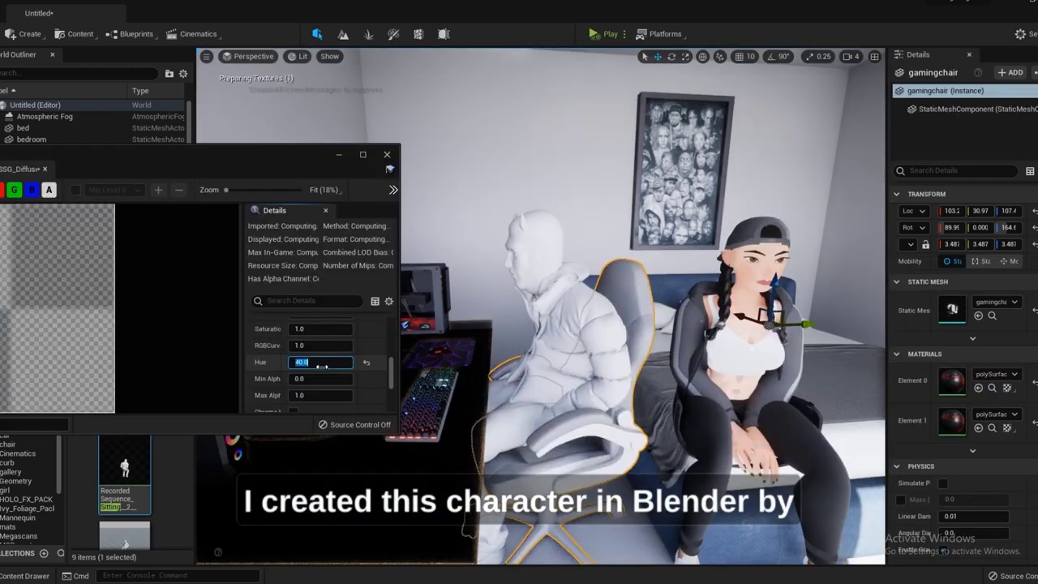
# - Set the gaming chair material's Hue to 80, turning it yellow-green
pyautogui.write('80')
pyautogui.press('Return')
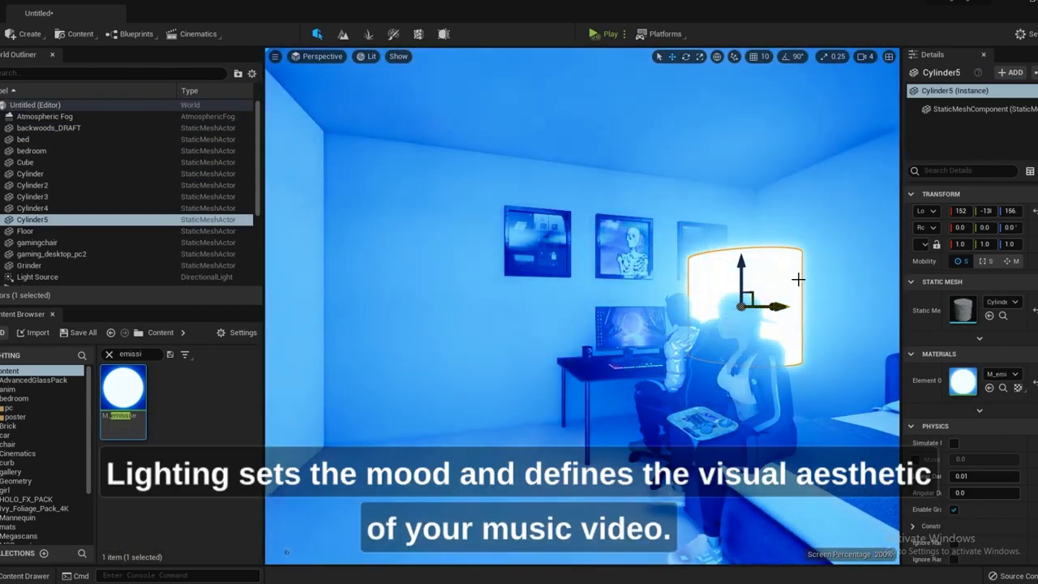
# - Scale Cylinder5 on Z to about 3.13, making the light roughly three times taller
pyautogui.press('r')
pyautogui.moveTo(741, 268); pyautogui.dragTo(741, 235)
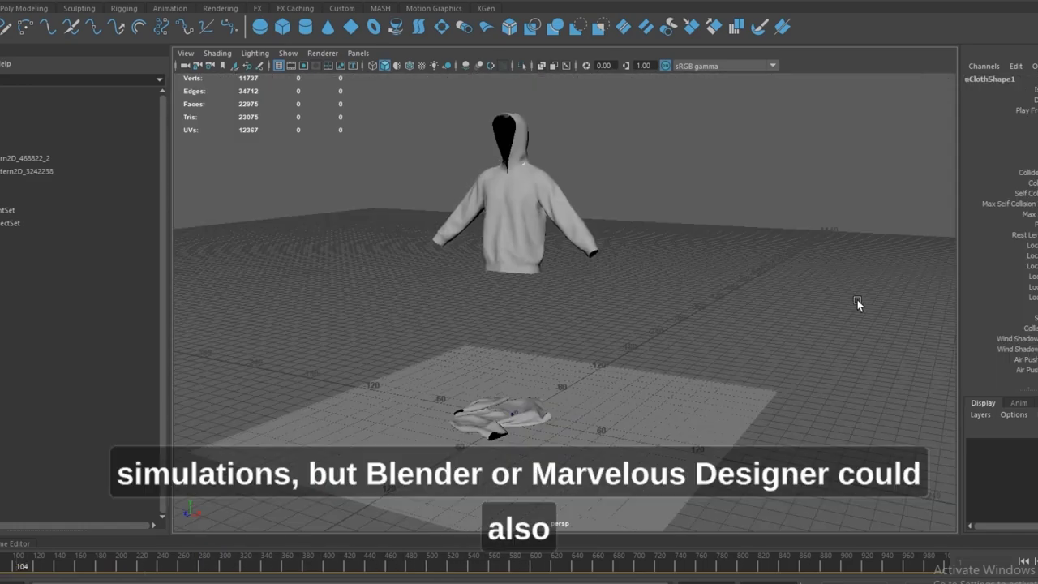
# - Orbit and zoom the Maya viewport to watch the hoodie fall onto the ground
pyautogui.moveTo(752, 292)
pyautogui.keyDown('alt'); pyautogui.mouseDown()
pyautogui.moveTo(528, 311)
pyautogui.moveTo(582, 307)
pyautogui.moveTo(583, 328)
pyautogui.mouseUp(); pyautogui.keyUp('alt')
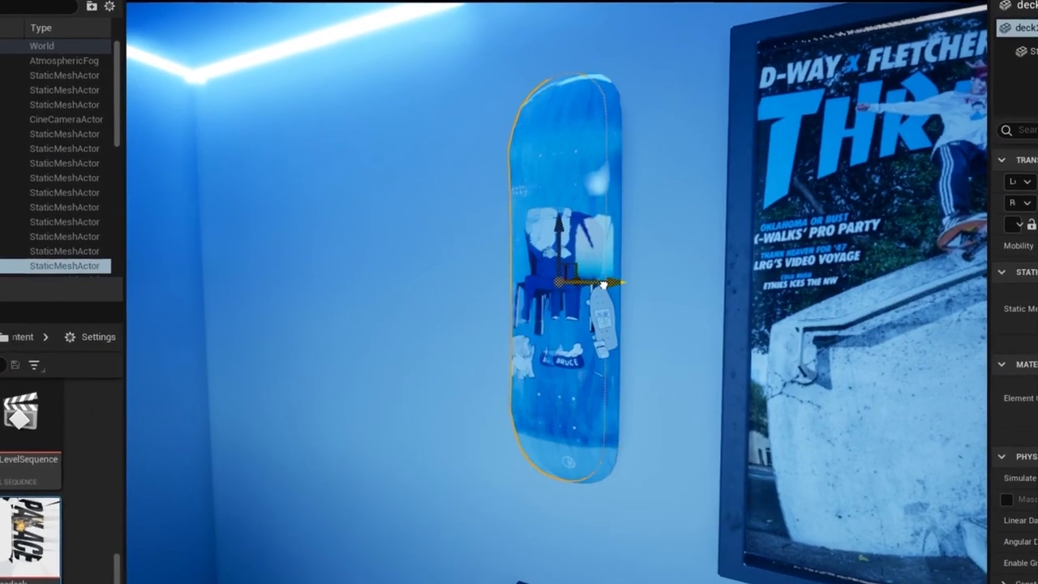
# - Alt-drag a duplicate skateboard deck to the left of the original on the wall
pyautogui.keyDown('alt'); pyautogui.moveTo(593, 283); pyautogui.dragTo(398, 279); pyautogui.keyUp('alt')
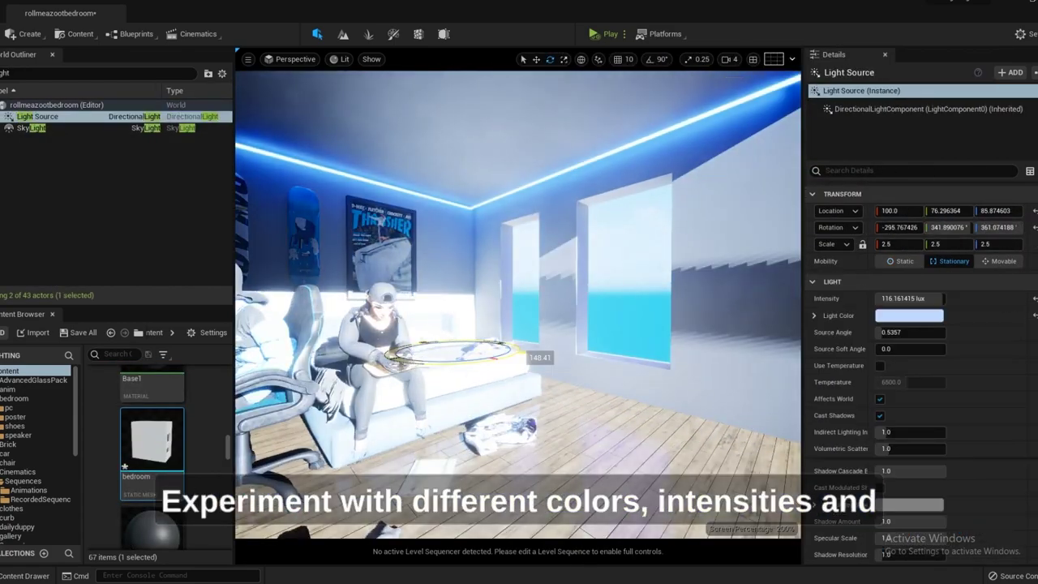
# - Rotate the sun light and raise Cloud_Set on Z across the ceiling
pyautogui.moveTo(519, 357); pyautogui.dragTo(458, 345)
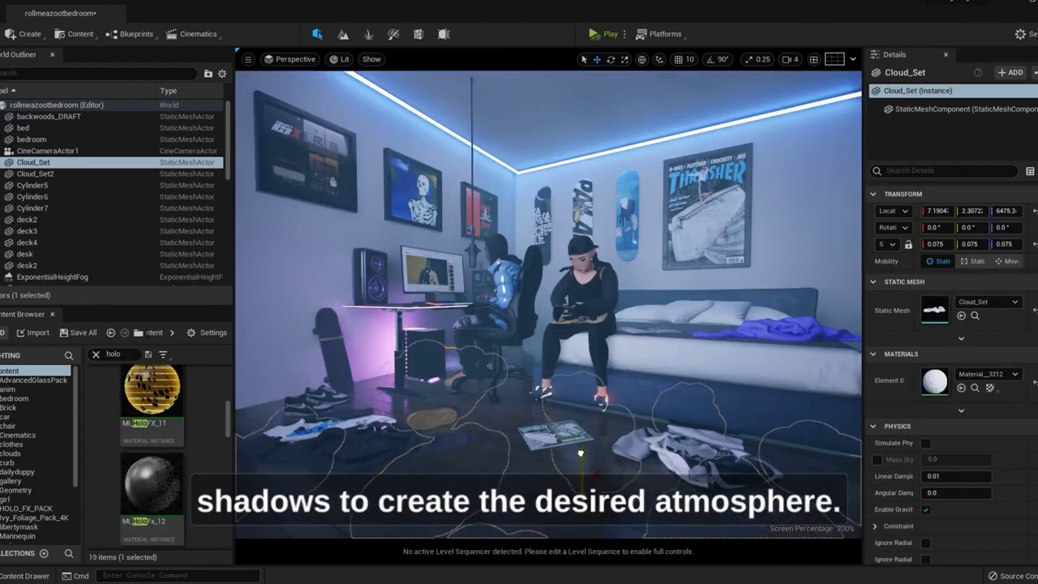
pyautogui.moveTo(580, 452); pyautogui.dragTo(570, 136)
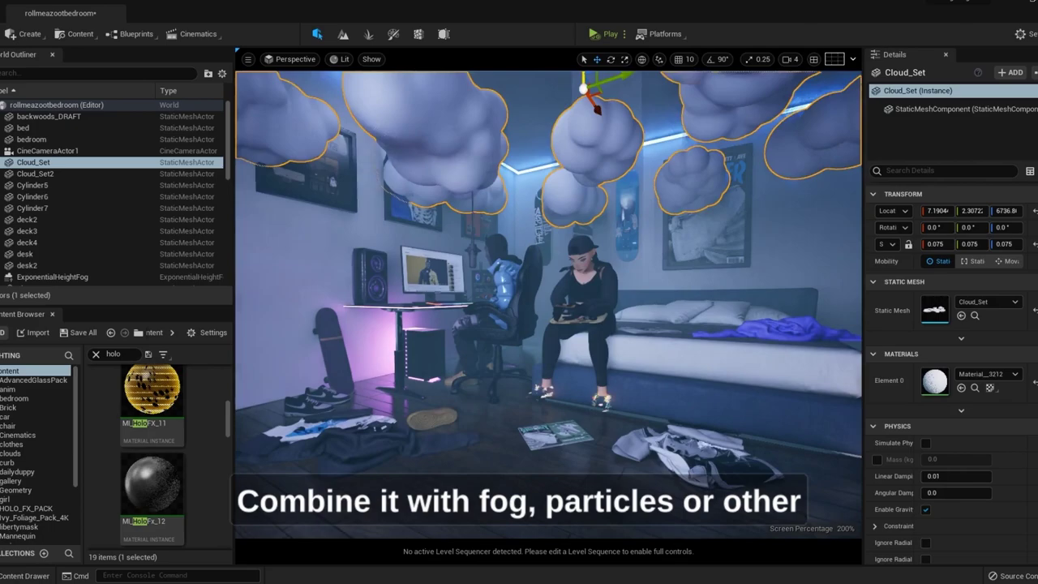
# - Apply MI_HoloFX_09 to Cloud_Set2 and give the window a new material
pyautogui.moveTo(151, 487); pyautogui.dragTo(550, 191)
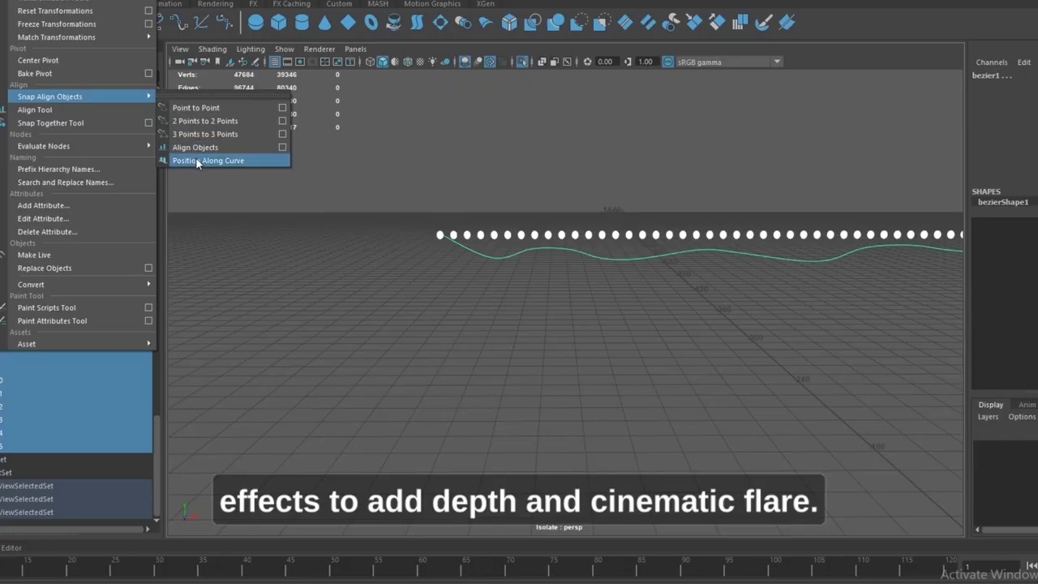
pyautogui.click(195, 157)
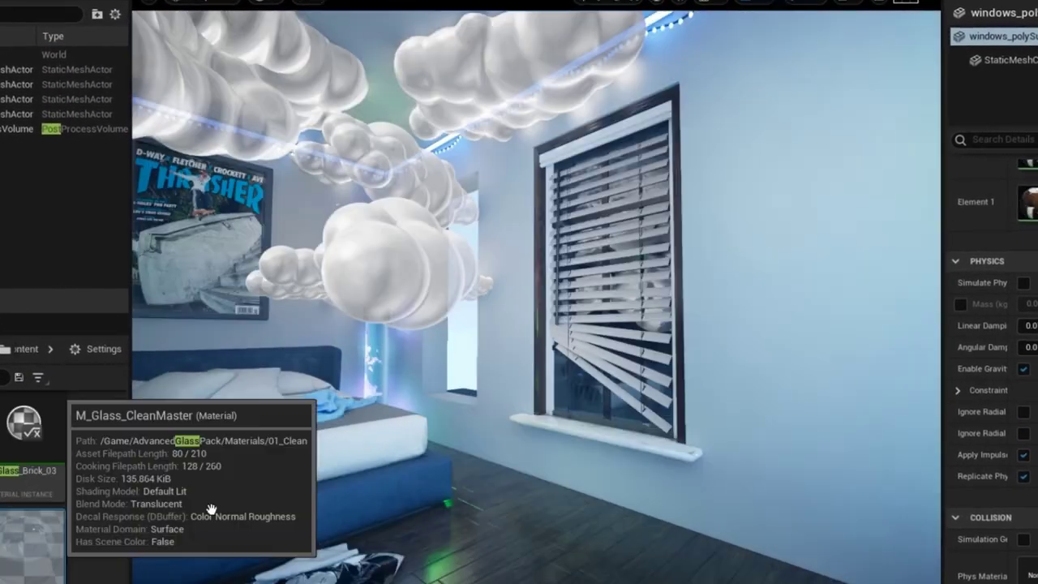
pyautogui.moveTo(211, 509)
pyautogui.mouseDown()
pyautogui.moveTo(626, 429)
pyautogui.moveTo(591, 395)
pyautogui.mouseUp()
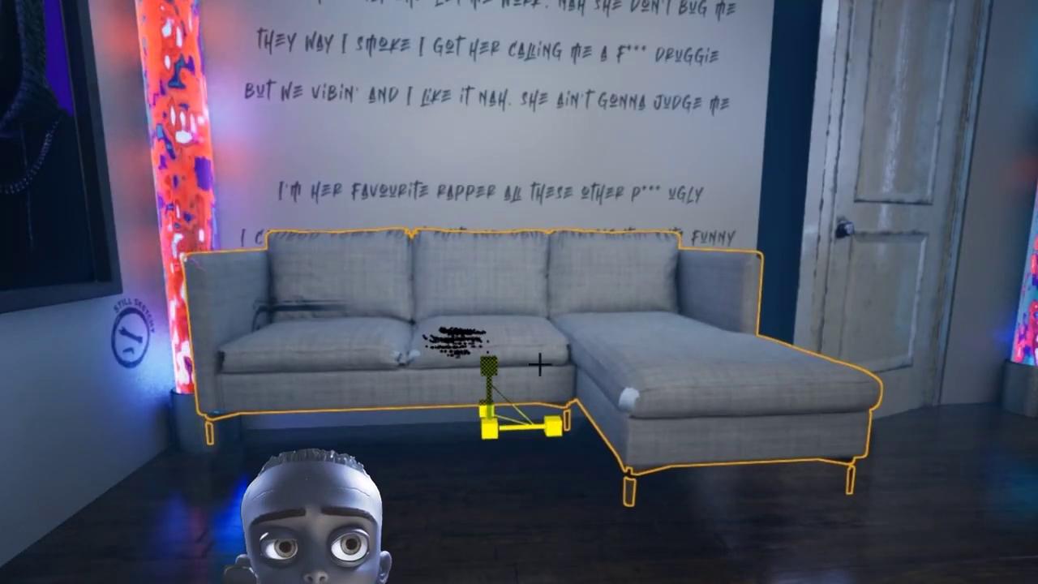
# - Switch to the move gizmo with W to position the sofa
pyautogui.press('w')
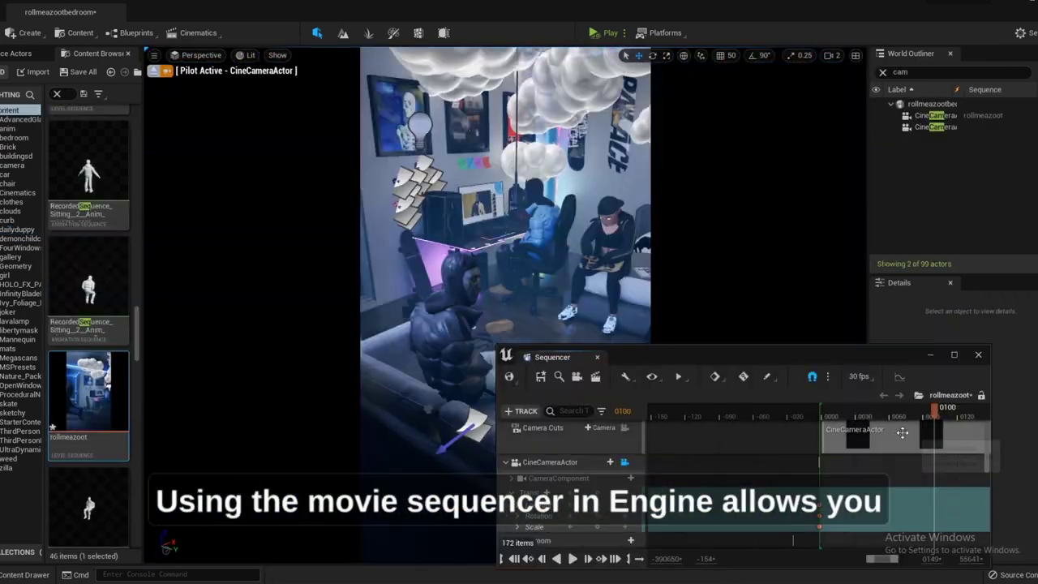
# - Scrub the Sequencer playhead through the camera shot, stopping near frame 84
pyautogui.moveTo(830, 418); pyautogui.dragTo(950, 425)
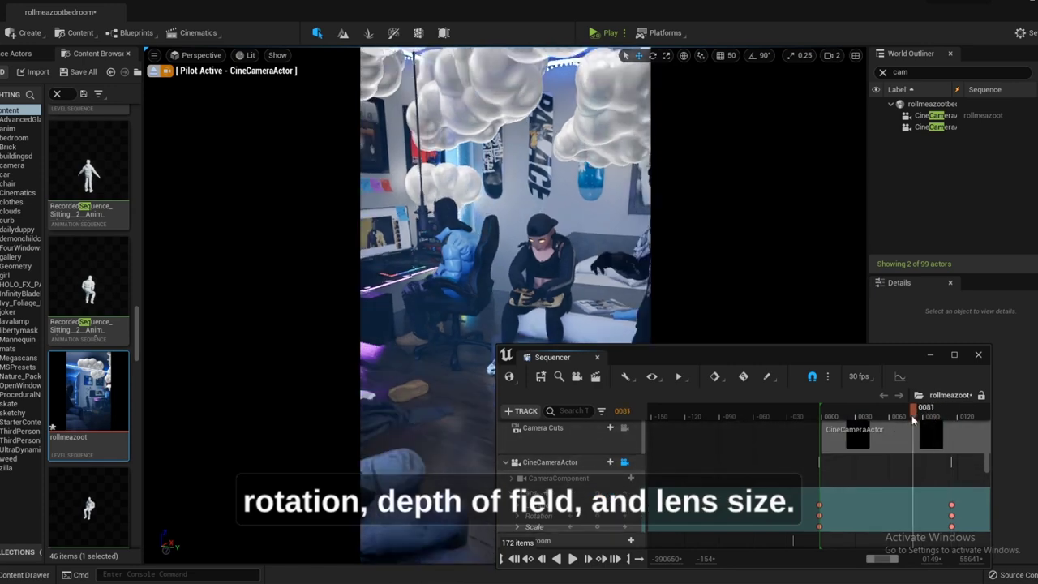
pyautogui.moveTo(914, 420)
pyautogui.mouseDown()
pyautogui.moveTo(846, 418)
pyautogui.moveTo(920, 435)
pyautogui.mouseUp()
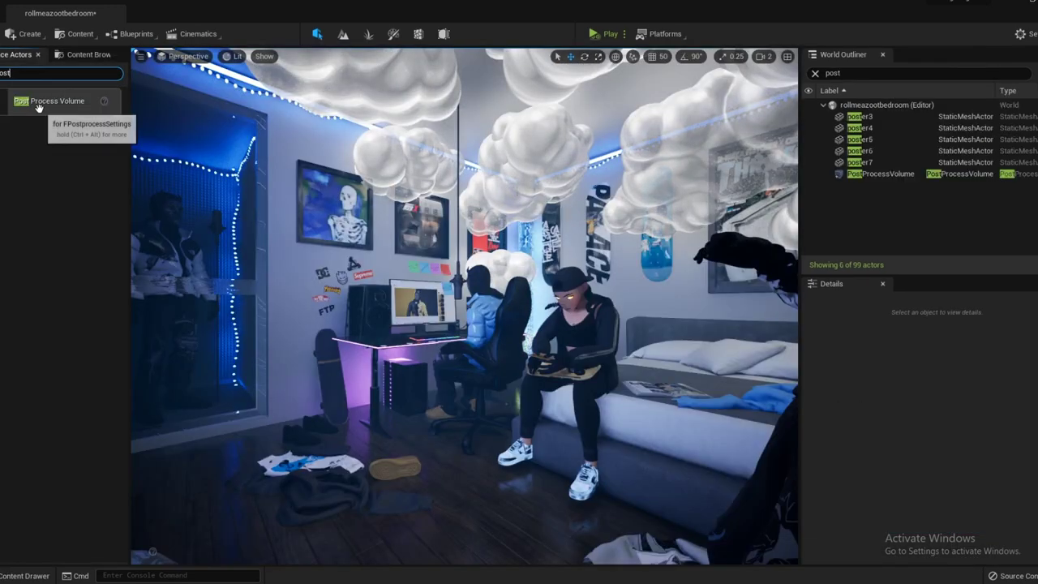
# - Select the PostProcessVolume, undo an extra volume, and enable a strong vignette
pyautogui.moveTo(38, 108); pyautogui.dragTo(268, 199)
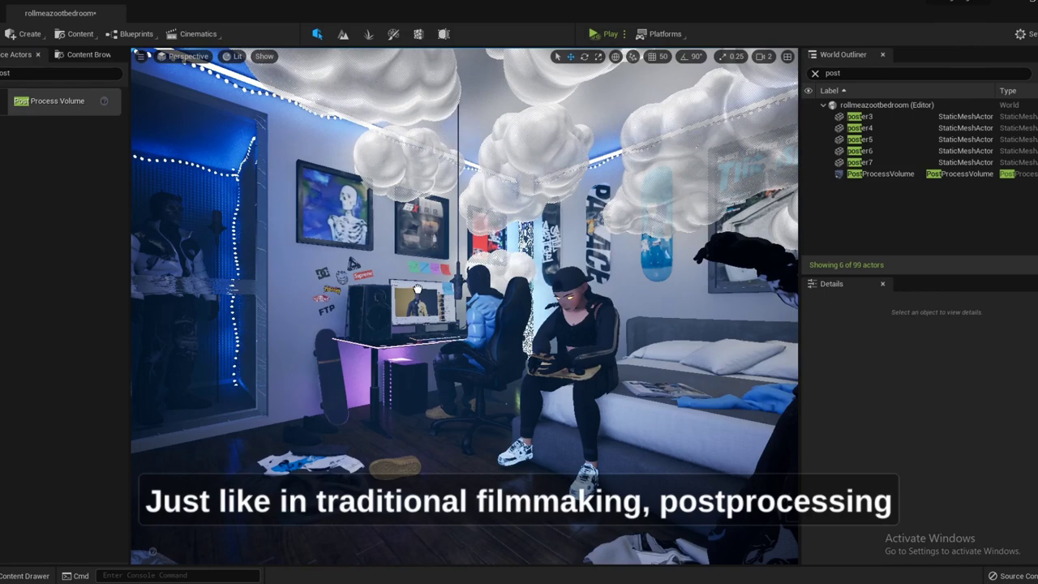
pyautogui.moveTo(417, 290); pyautogui.dragTo(404, 287)
pyautogui.hotkey('ctrl', 'z')
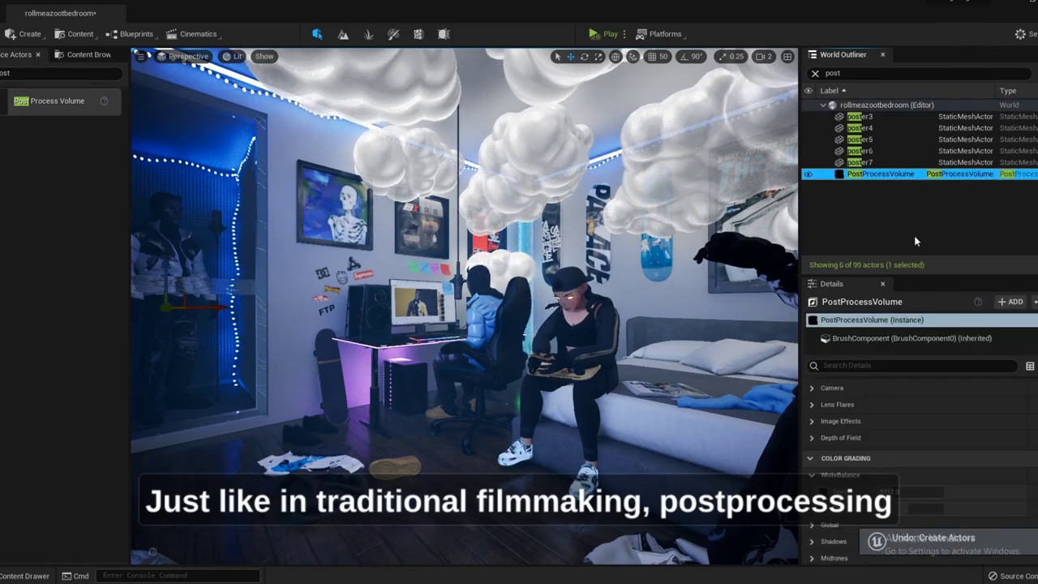
pyautogui.click(812, 439)
pyautogui.scroll(1, 848, 410)
pyautogui.click(823, 499)
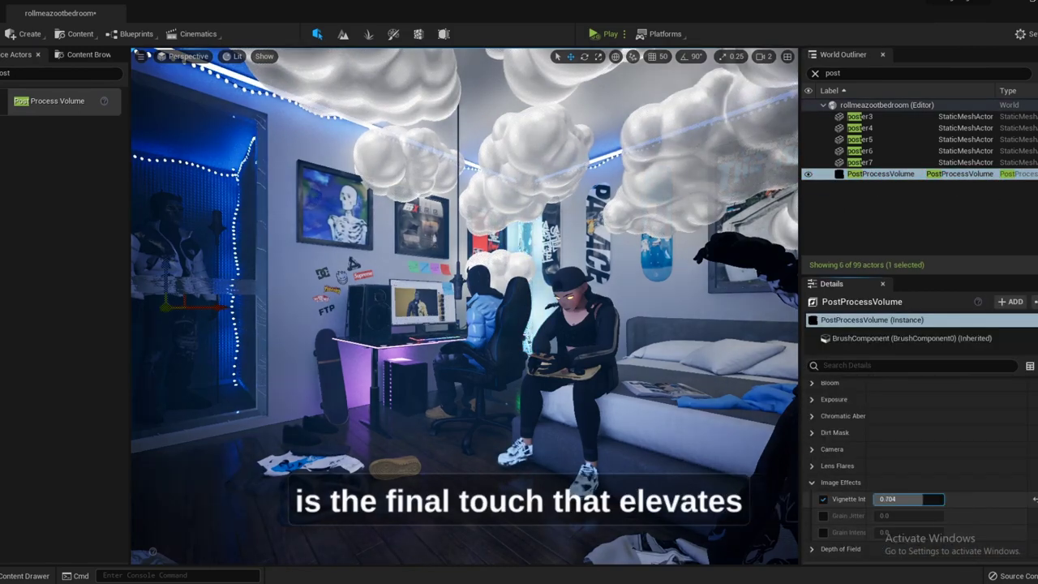
pyautogui.moveTo(901, 499); pyautogui.dragTo(925, 498)
# - Enable White Balance Tint after trying and discarding a temperature of about 5312
pyautogui.scroll(-5, 893, 470)
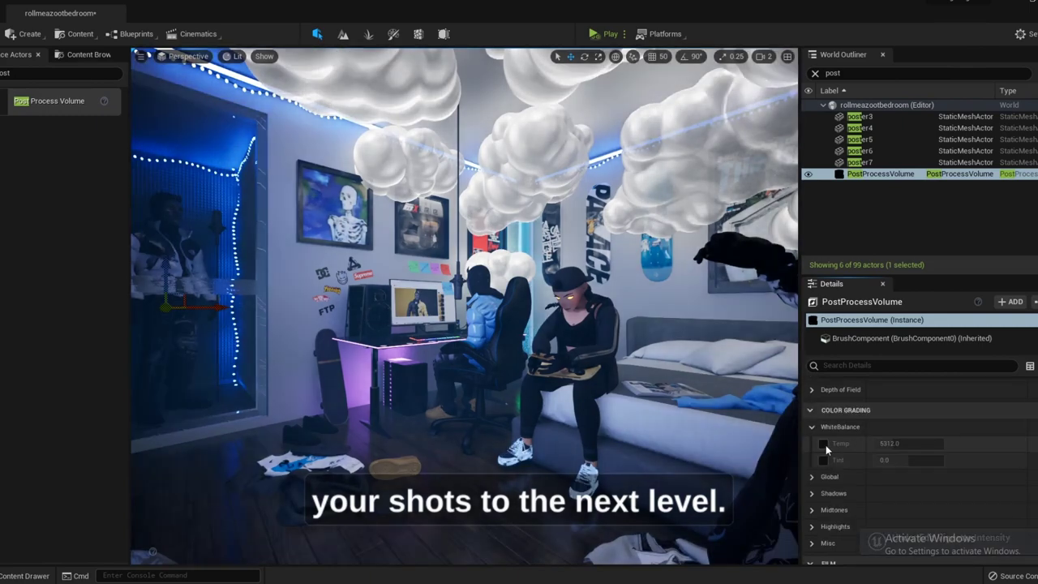
pyautogui.click(824, 444)
pyautogui.moveTo(889, 444)
pyautogui.mouseDown()
pyautogui.moveTo(941, 444)
pyautogui.moveTo(876, 444)
pyautogui.moveTo(909, 460)
pyautogui.moveTo(889, 460)
pyautogui.mouseUp()
pyautogui.click(823, 443)
pyautogui.click(824, 460)
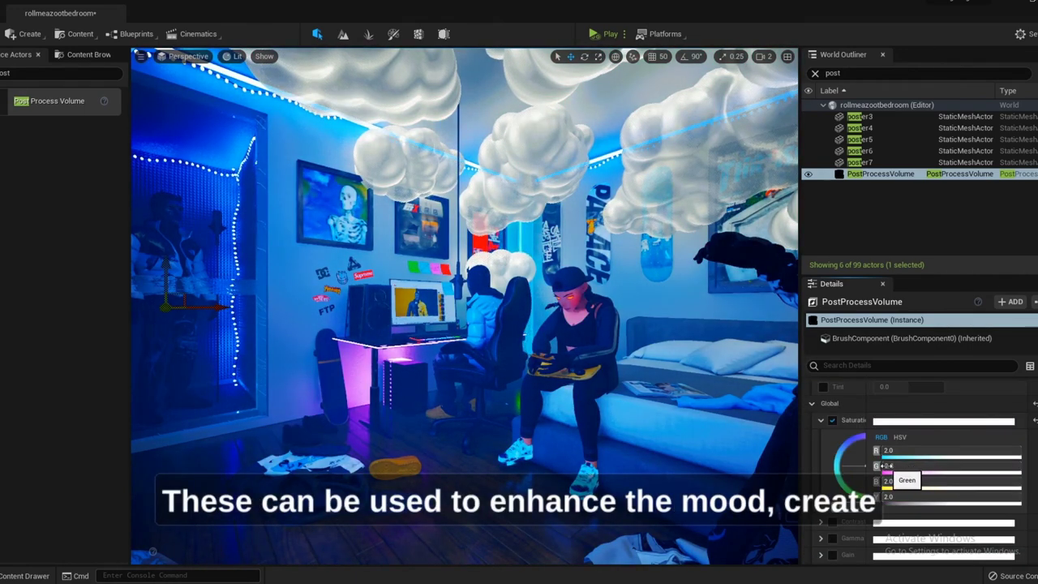
# - Lower red and green Global Saturation, then boost Contrast R to 2.0
pyautogui.moveTo(903, 470); pyautogui.dragTo(932, 484)
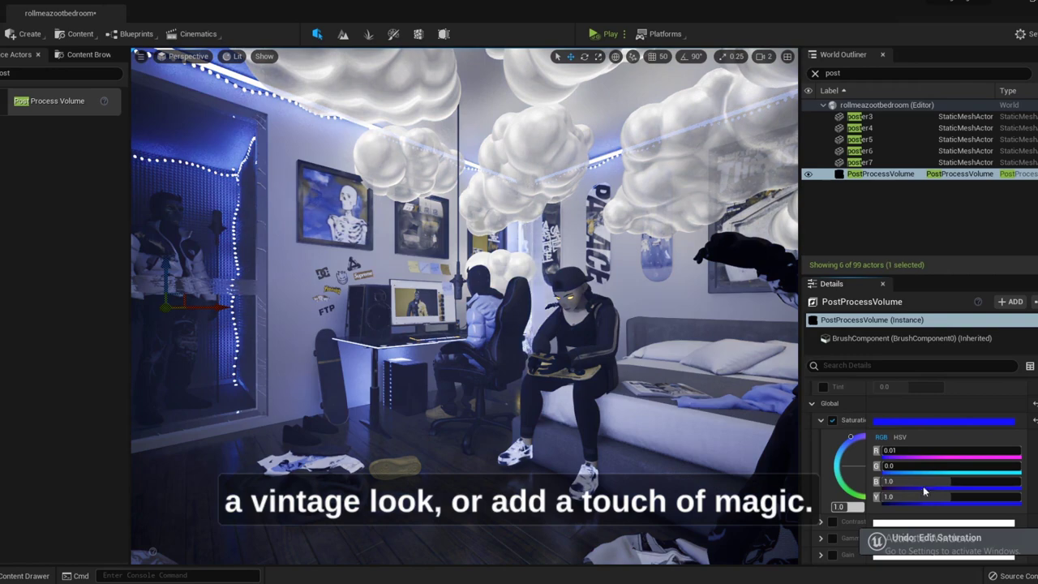
pyautogui.click(822, 421)
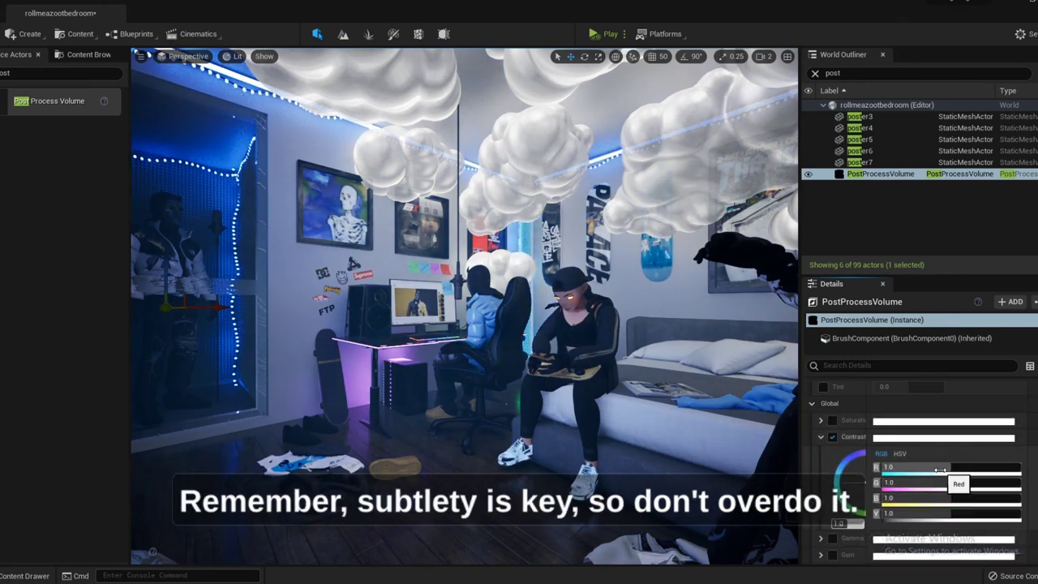
pyautogui.moveTo(893, 468); pyautogui.dragTo(908, 467)
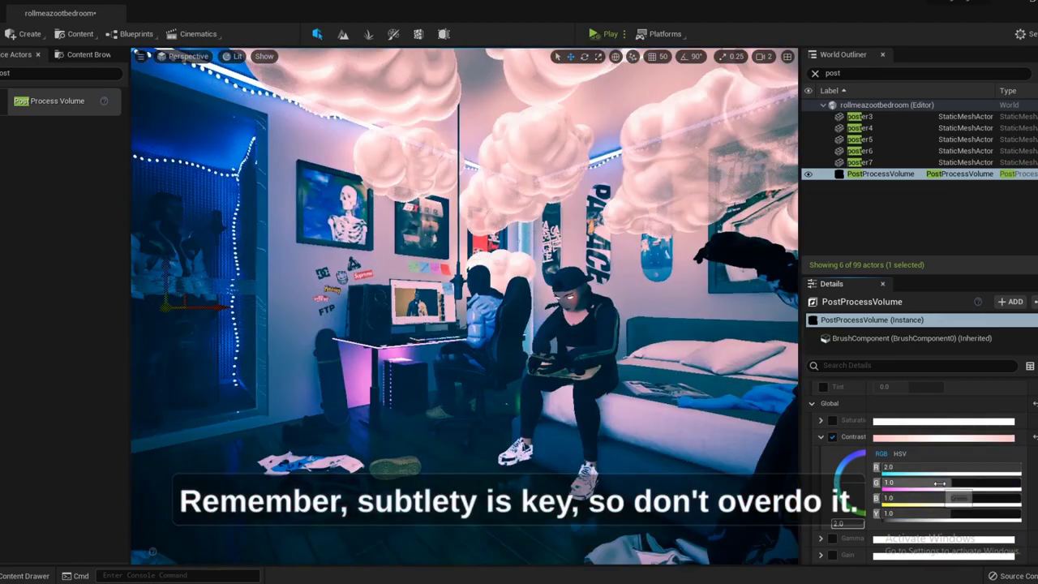